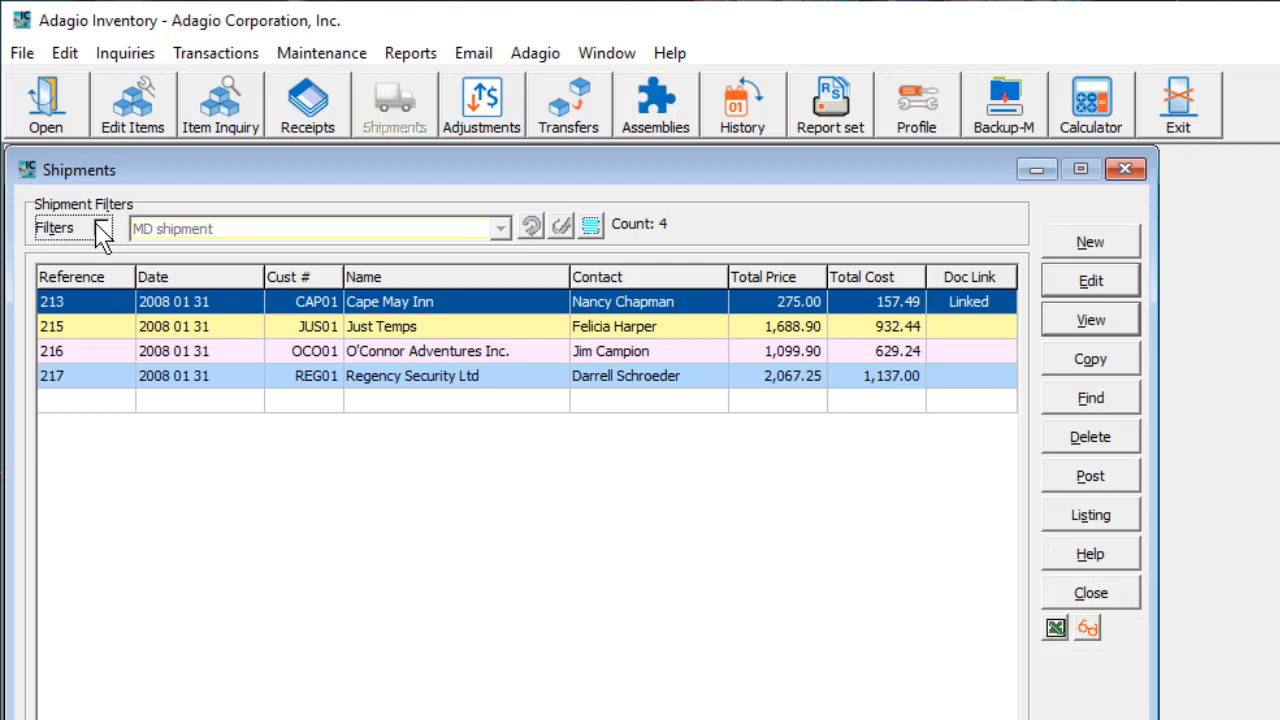
# Find shipment 215 and highlight it in the shipments list
pyautogui.click(1052, 405)
pyautogui.write('2')
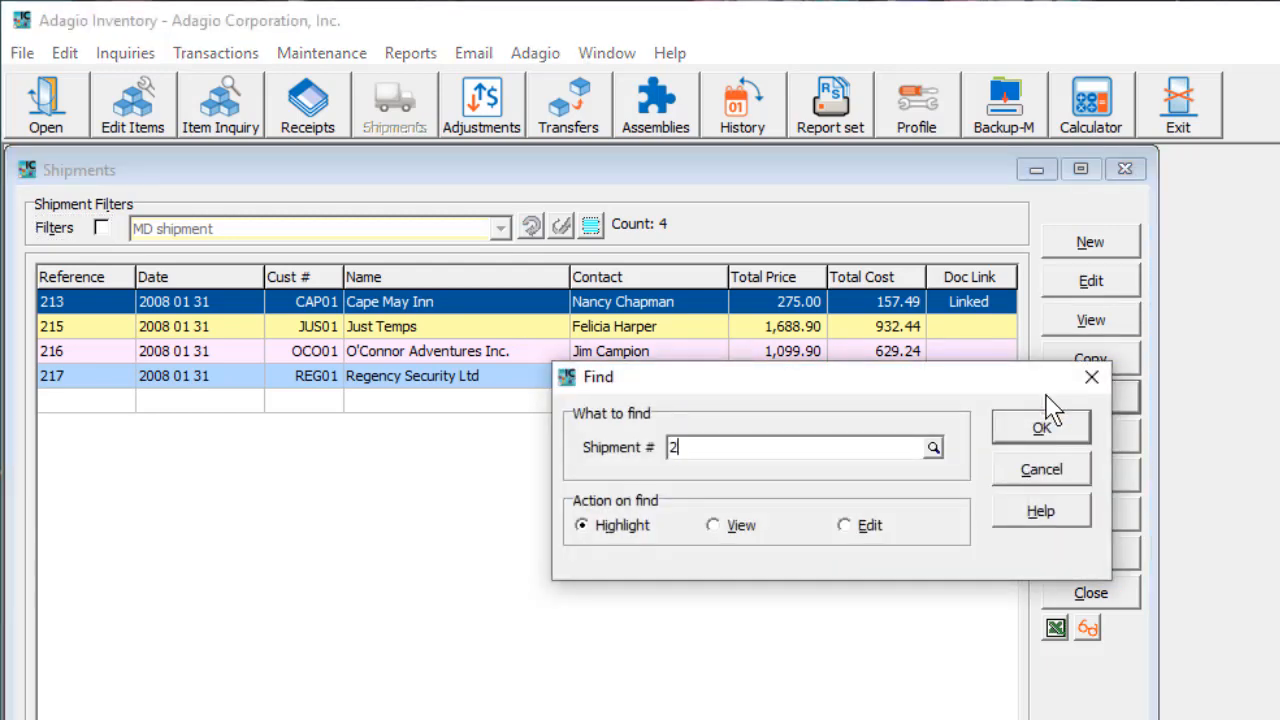
pyautogui.write('15')
pyautogui.click(1036, 432)
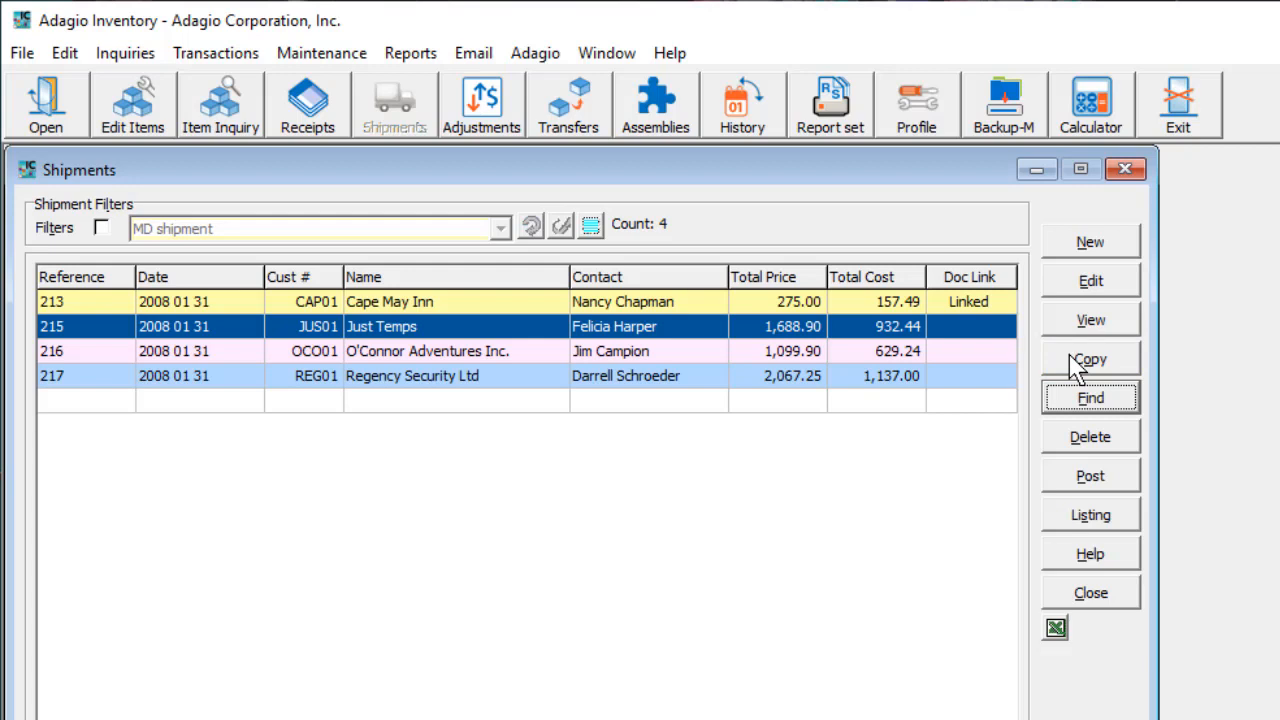
# Extend the selection to include shipment 216 and produce a listing of both selected shipments
pyautogui.keyDown('shift'); pyautogui.click(978, 354); pyautogui.keyUp('shift')
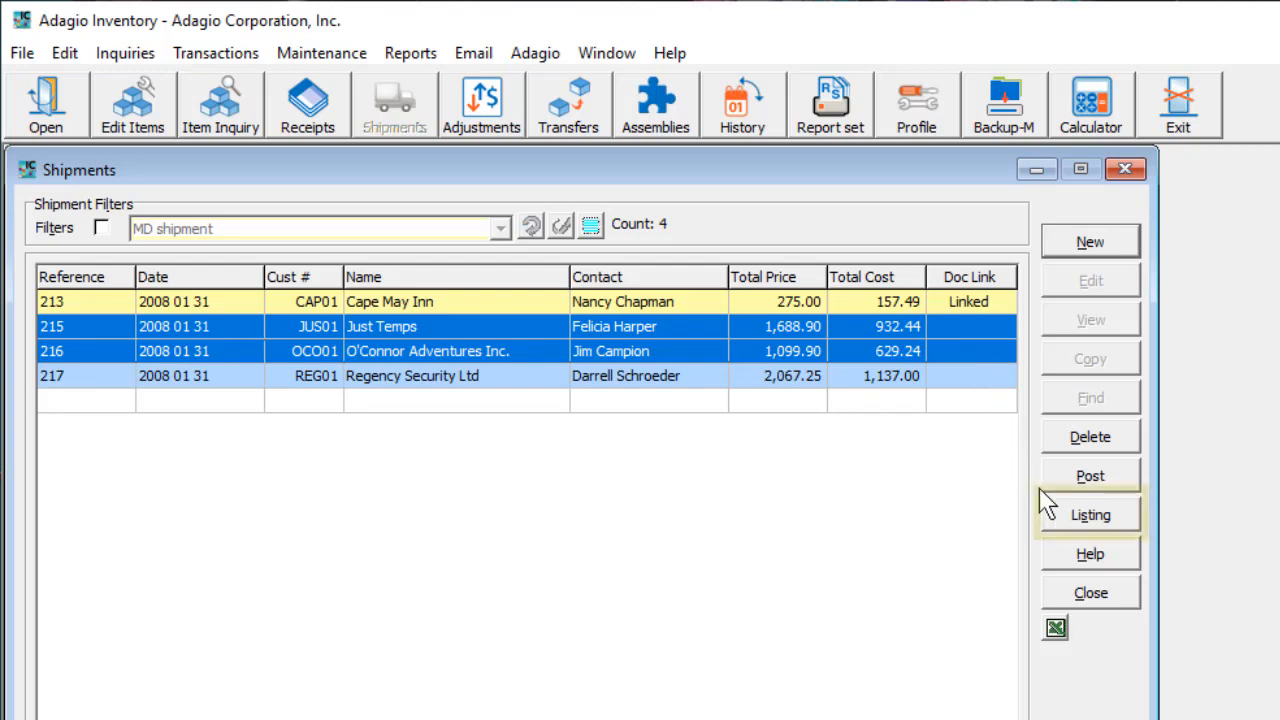
pyautogui.click(1068, 528)
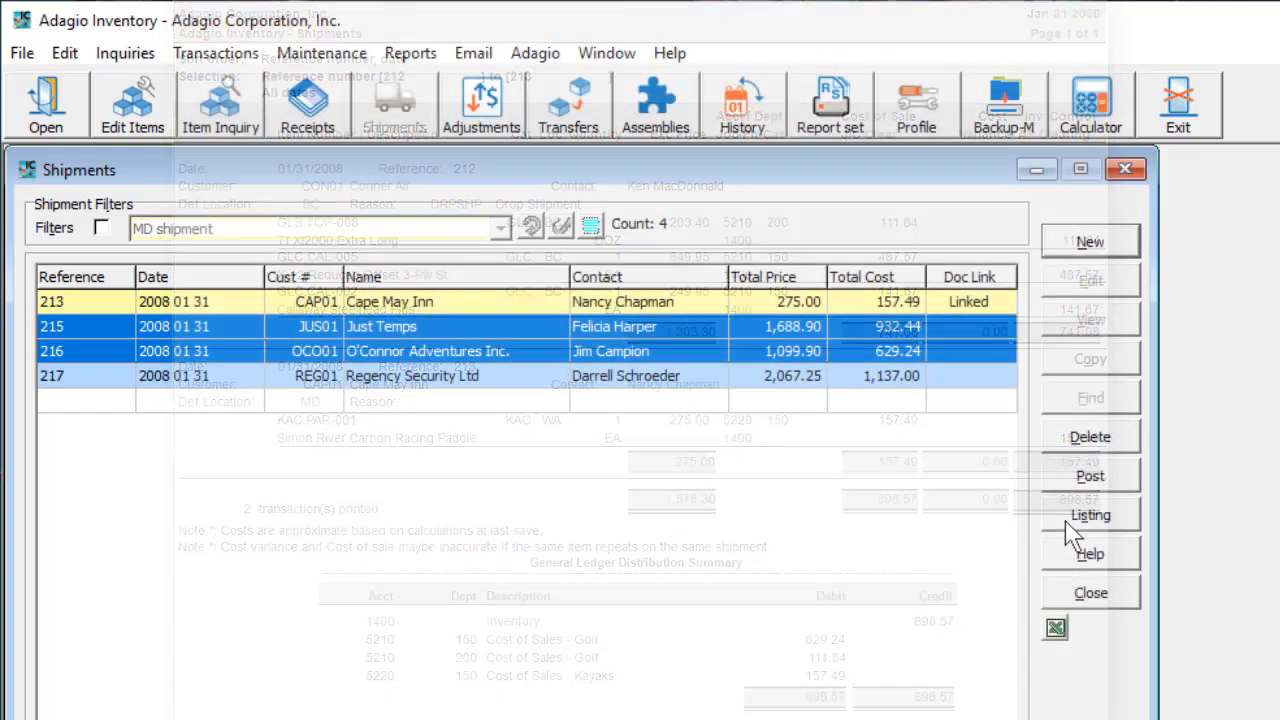
pyautogui.click(977, 380)
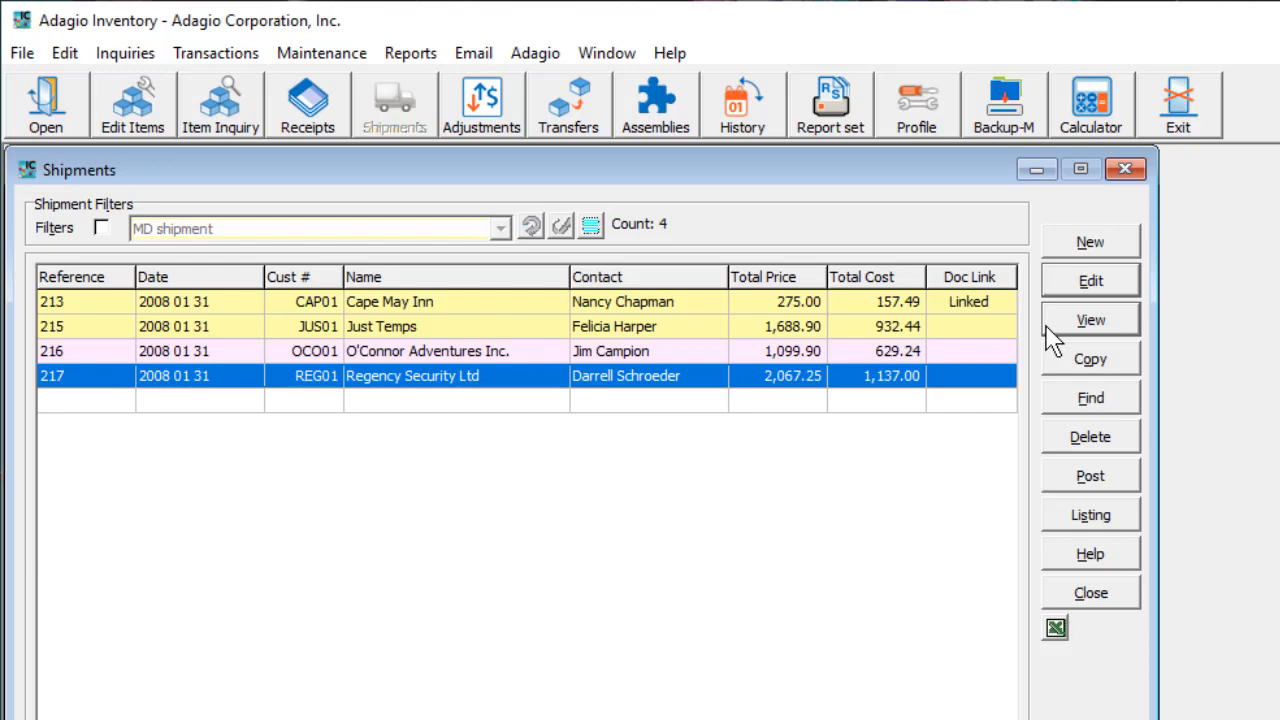
pyautogui.click(150, 60)
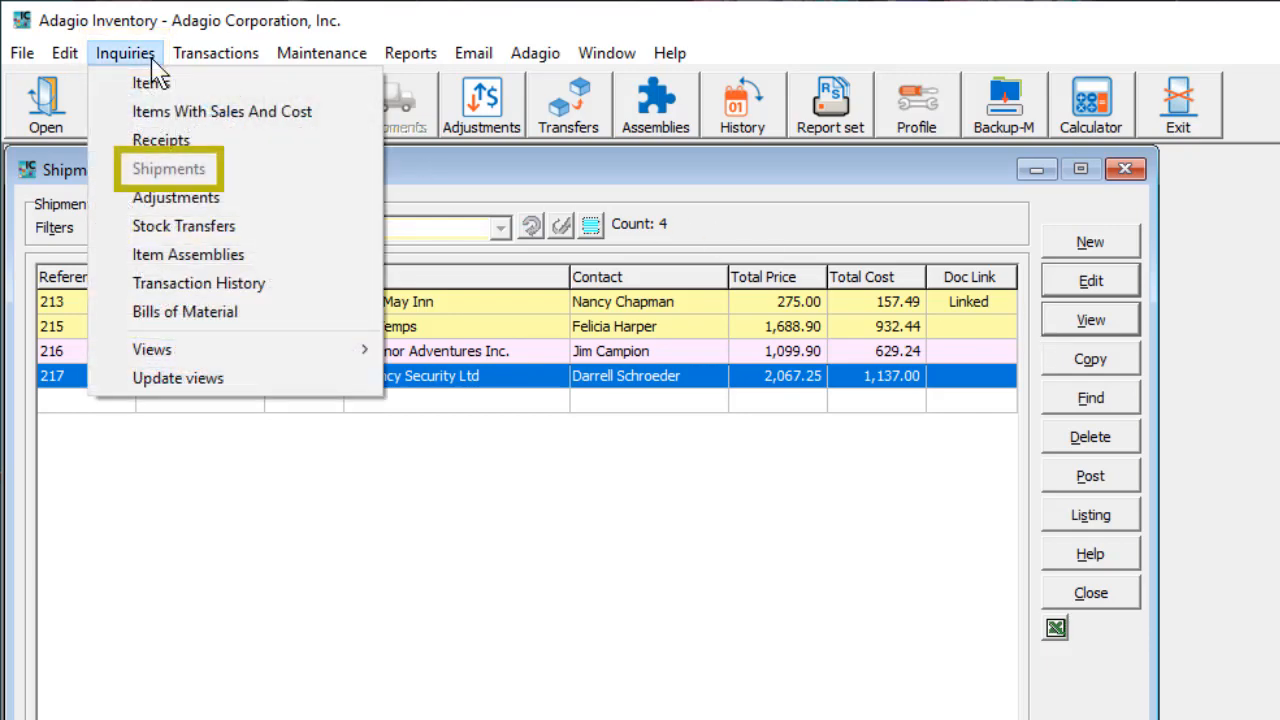
pyautogui.click(152, 58)
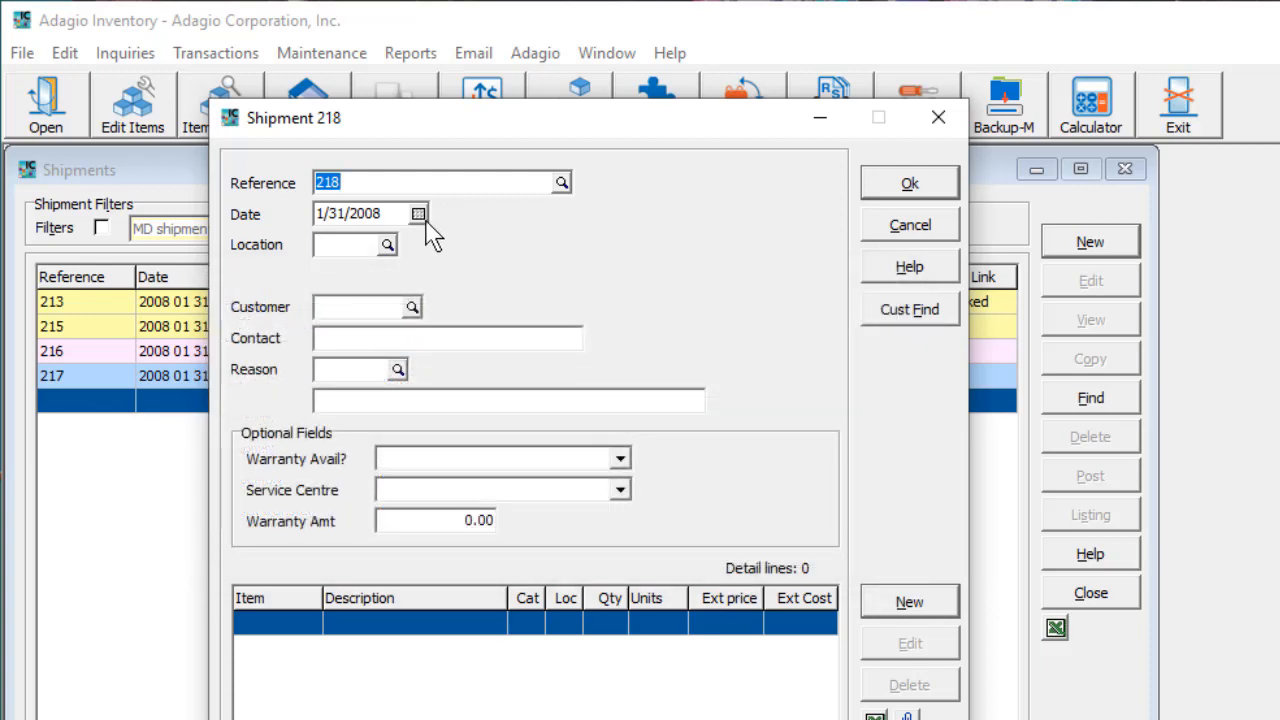
# Set the new shipment's location to WA, Seattle Retail Store, and its customer to Myers Office Products using a customer name search for MY
pyautogui.click(387, 245)
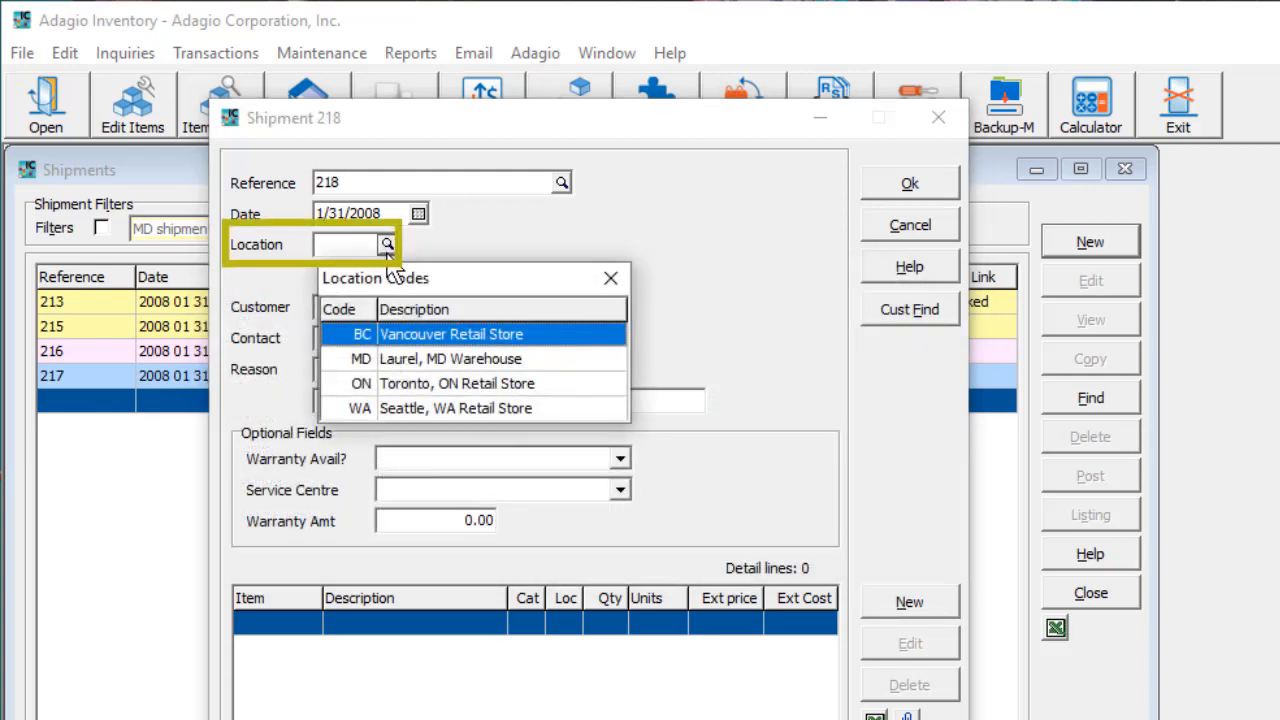
pyautogui.doubleClick(396, 408)
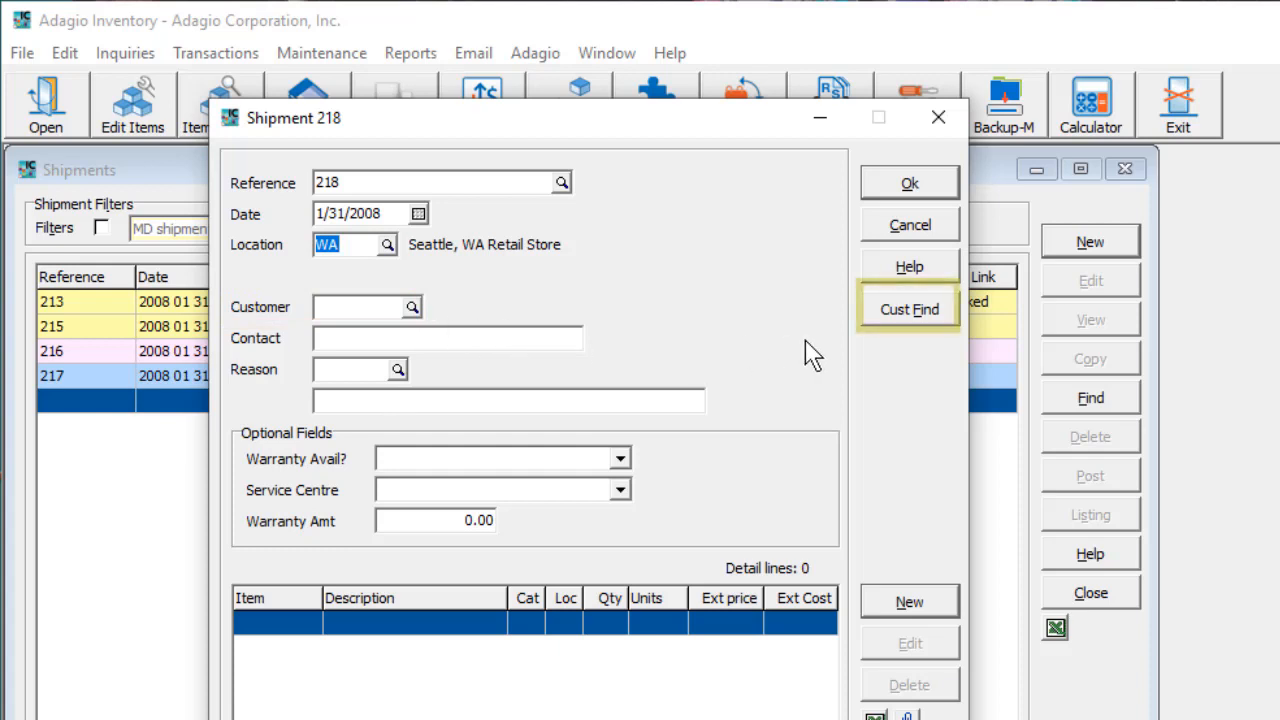
pyautogui.click(897, 318)
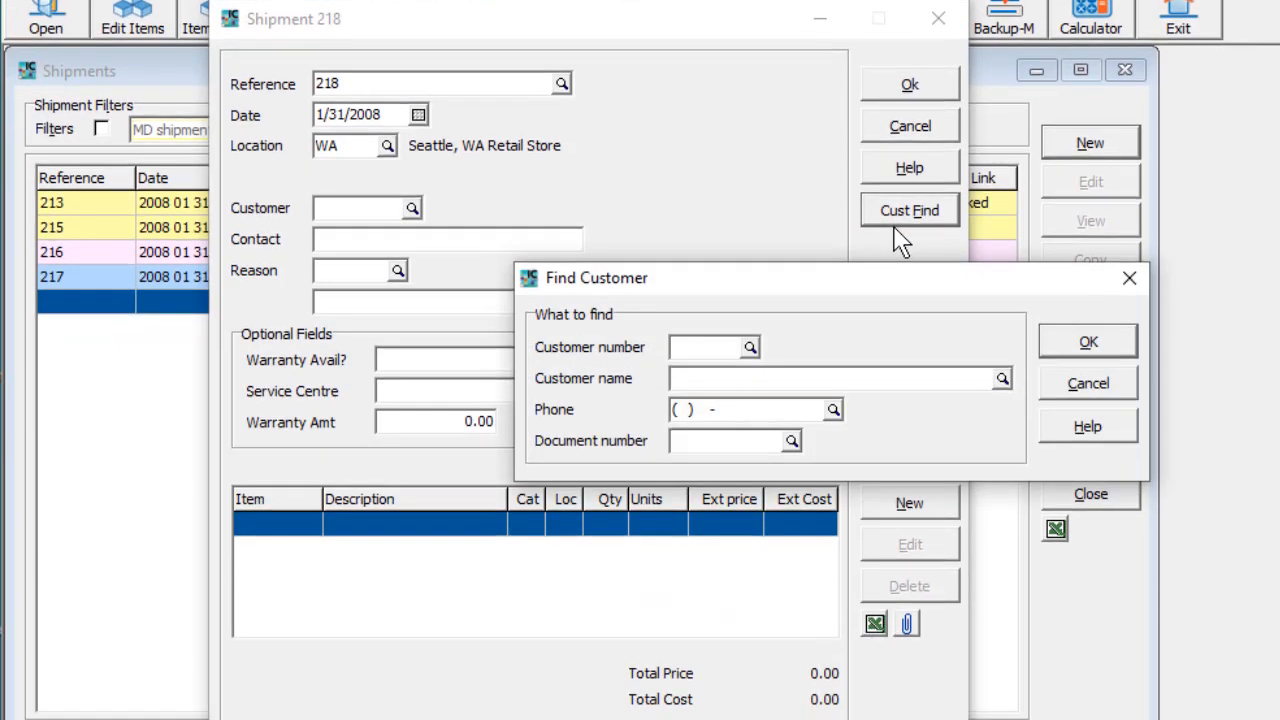
pyautogui.write('MY')
pyautogui.press('Return')
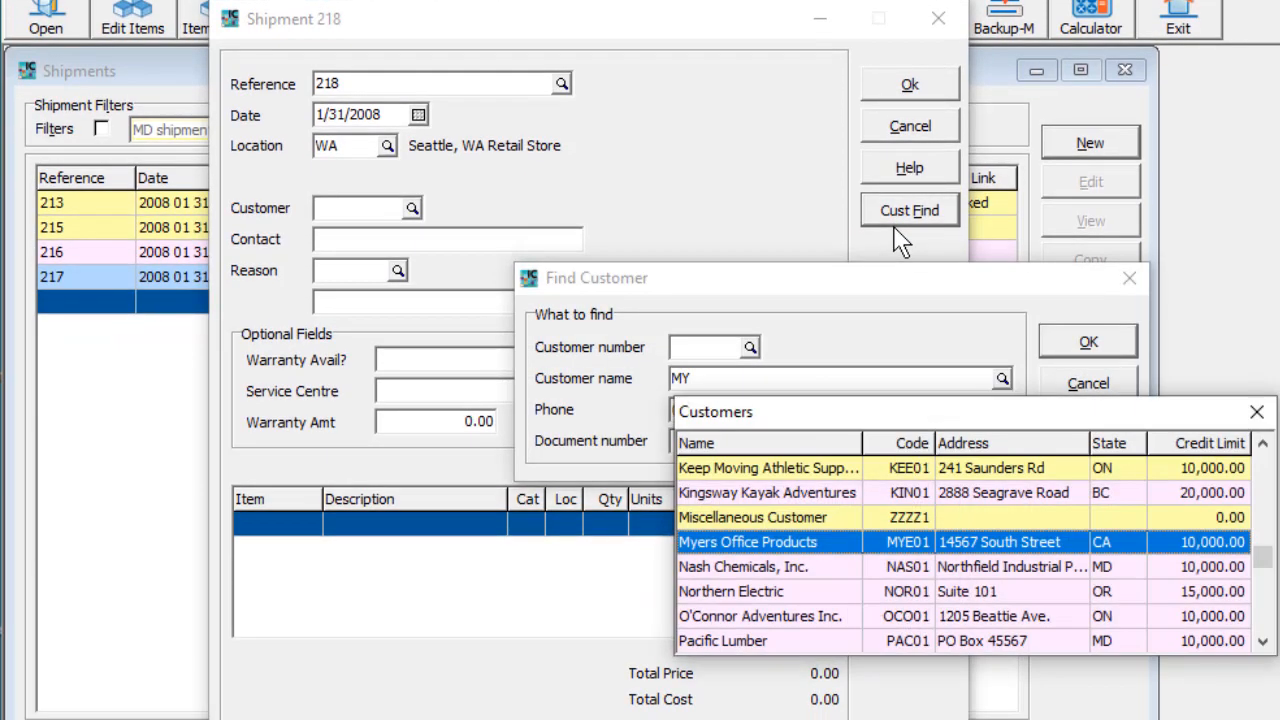
pyautogui.press('Return')
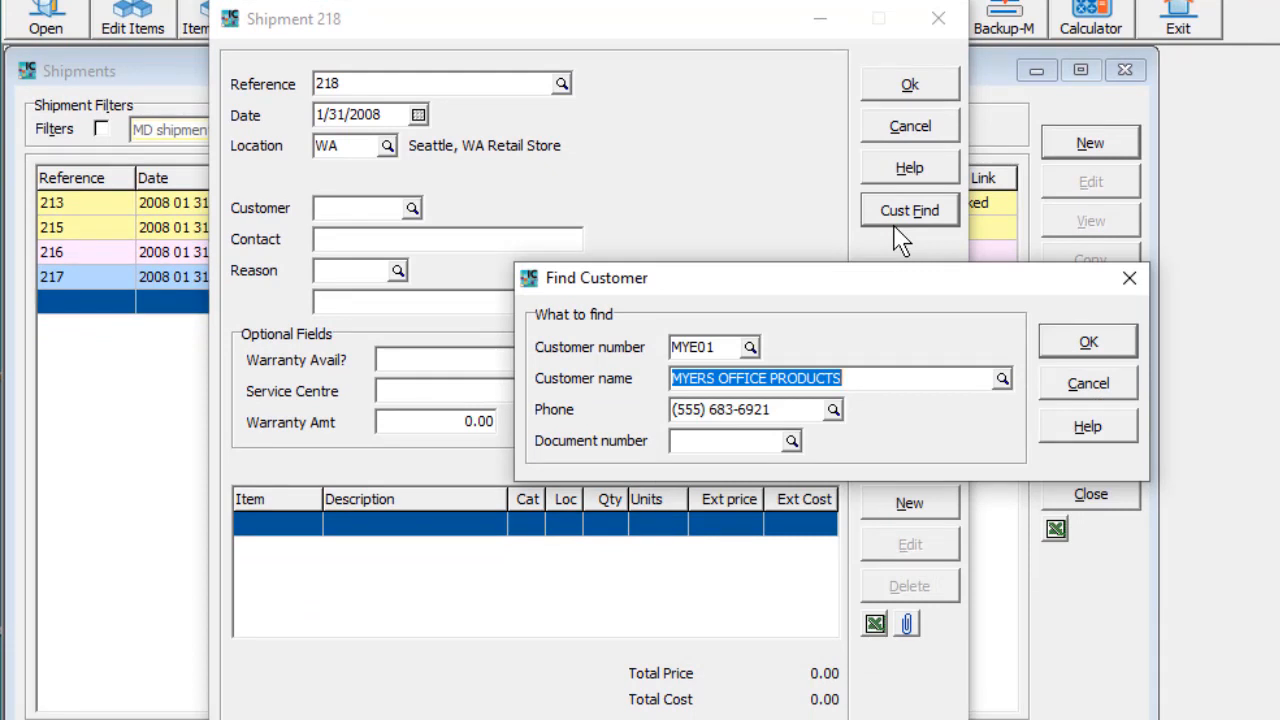
pyautogui.press('Return')
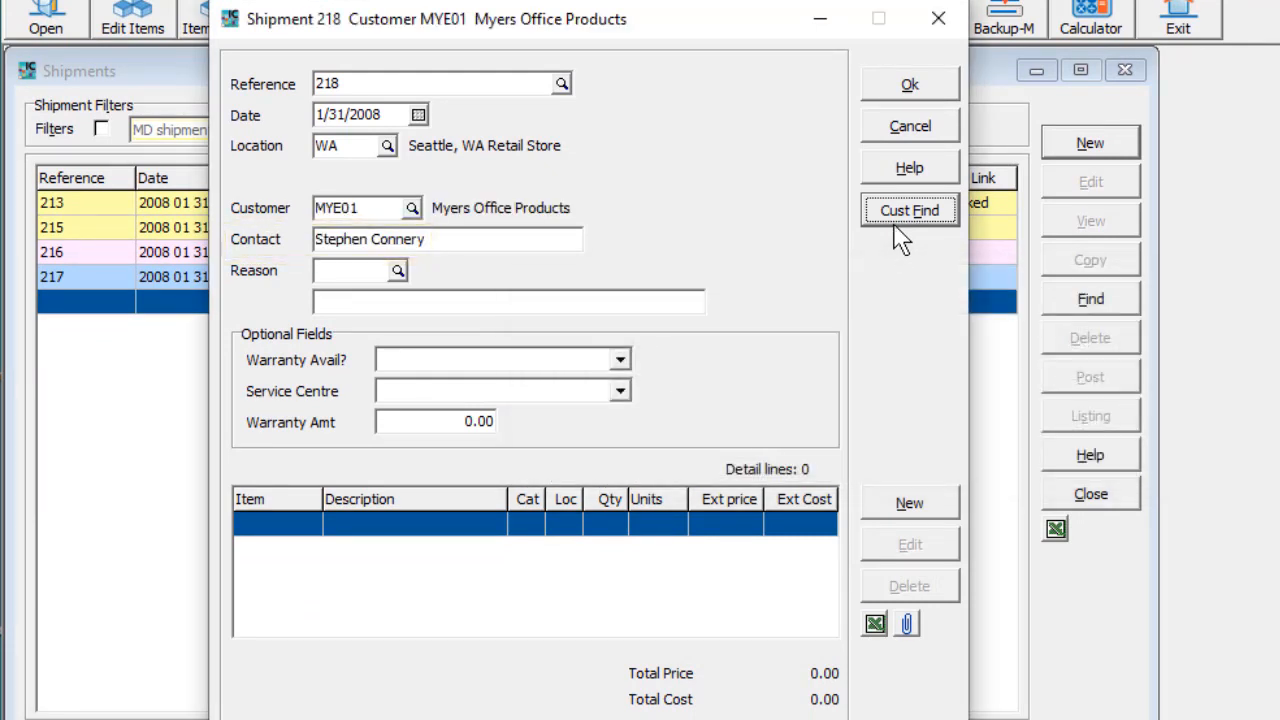
# View the reason codes available for the shipment and leave the reason blank
pyautogui.click(397, 270)
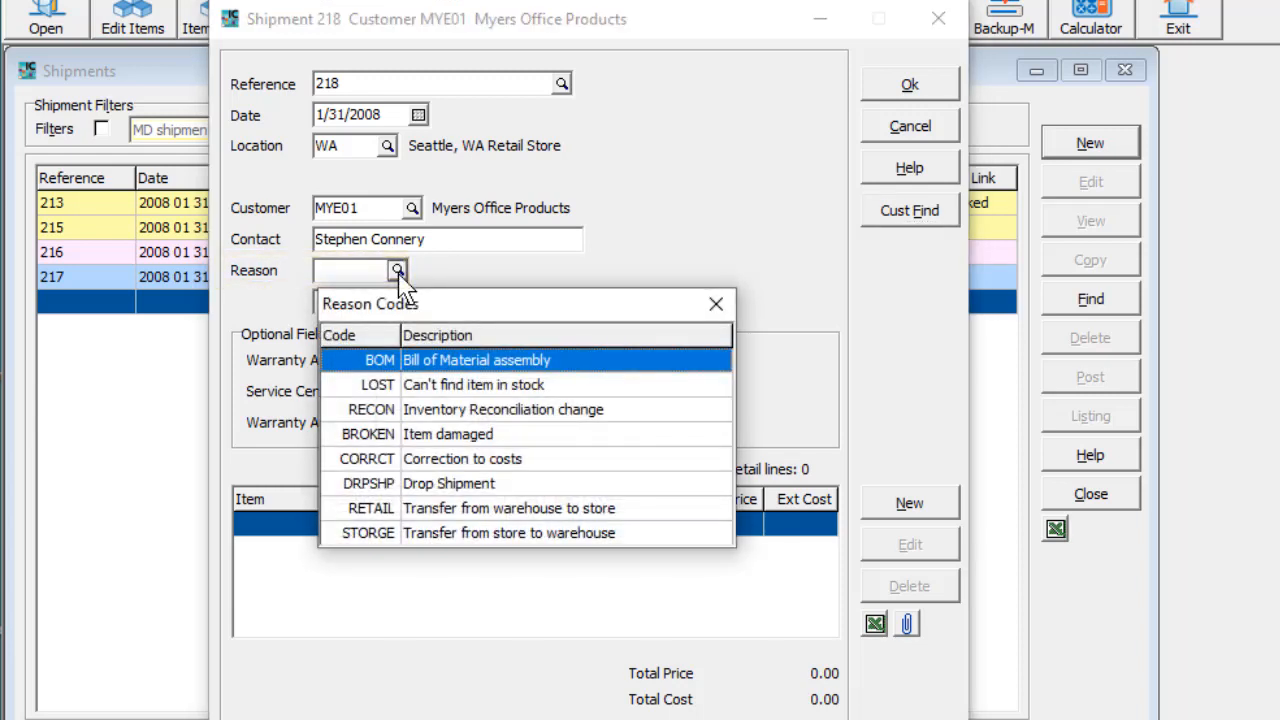
pyautogui.press('Escape')
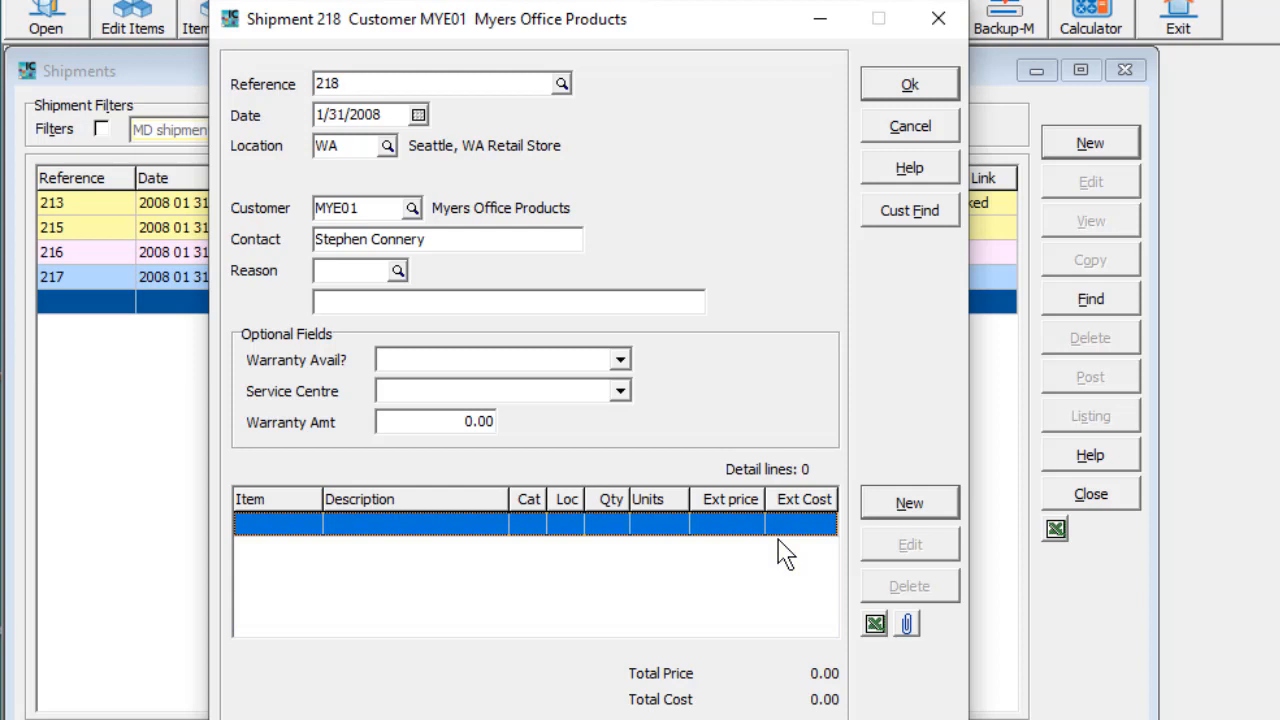
# Start a new shipment detail line for item SBB.PAL-001, Honeycomb, found by searching item descriptions for HON
pyautogui.click(873, 520)
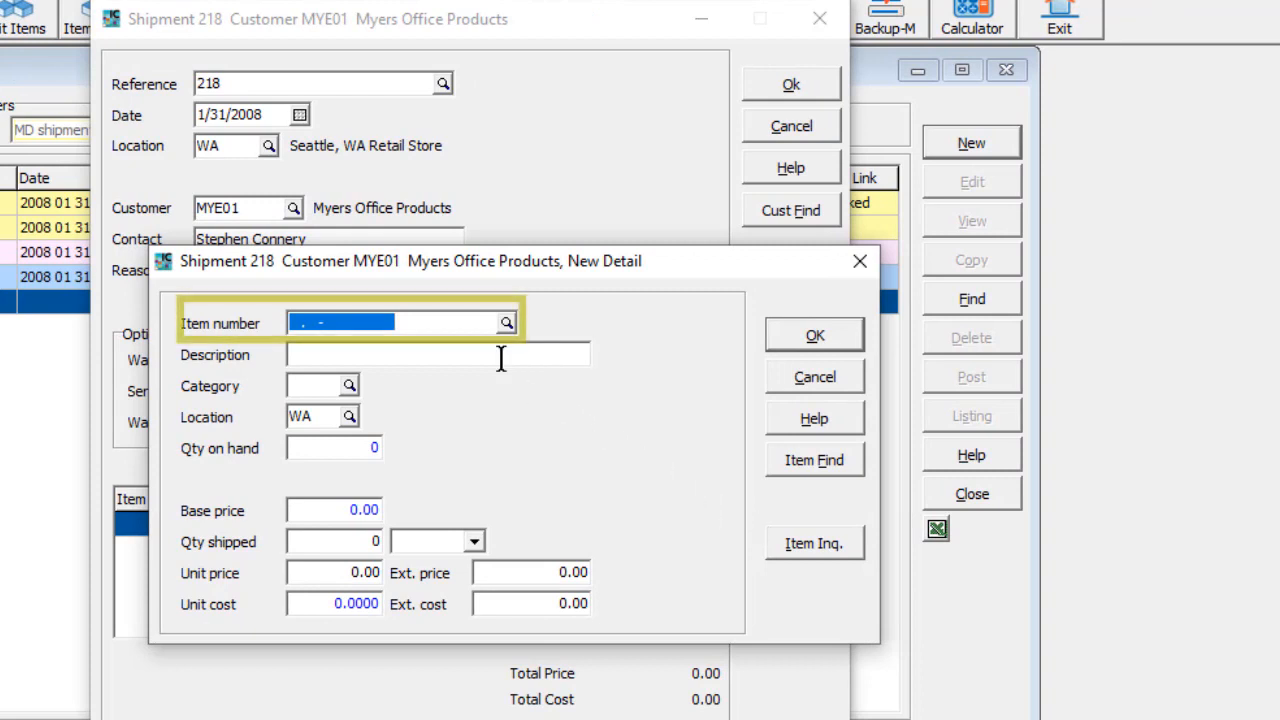
pyautogui.click(772, 465)
pyautogui.write('HON')
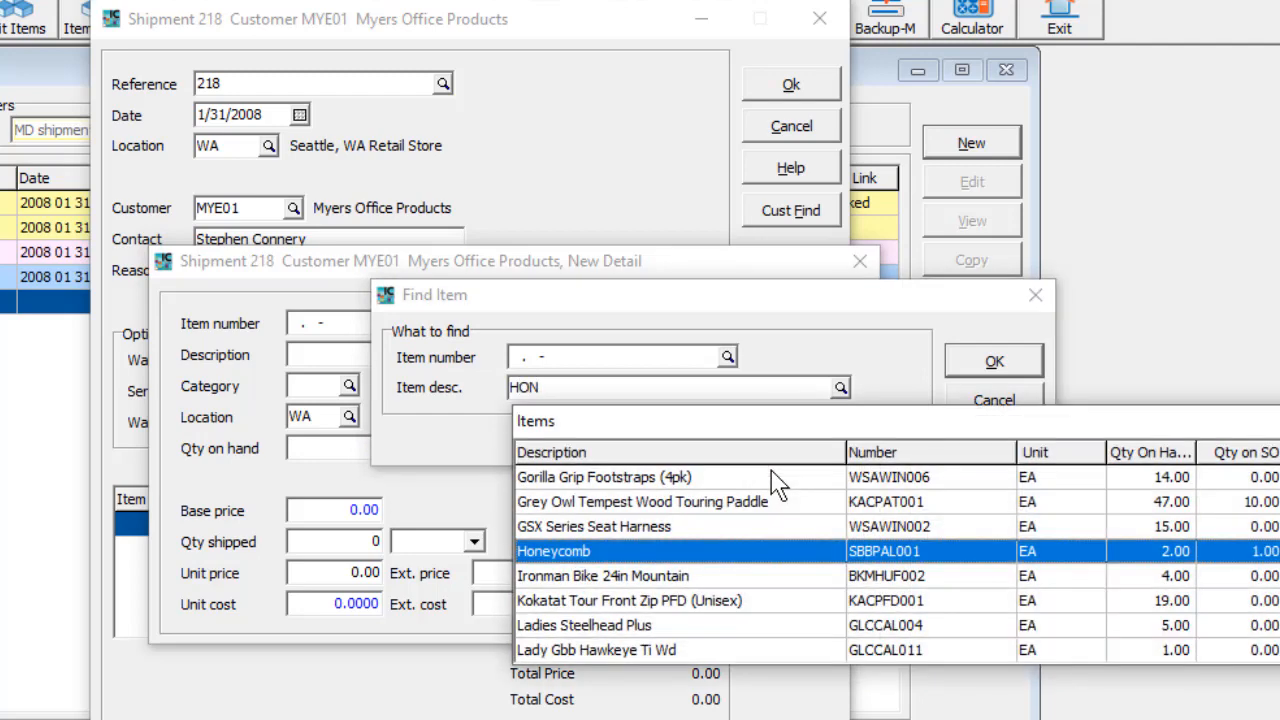
pyautogui.press('Return')
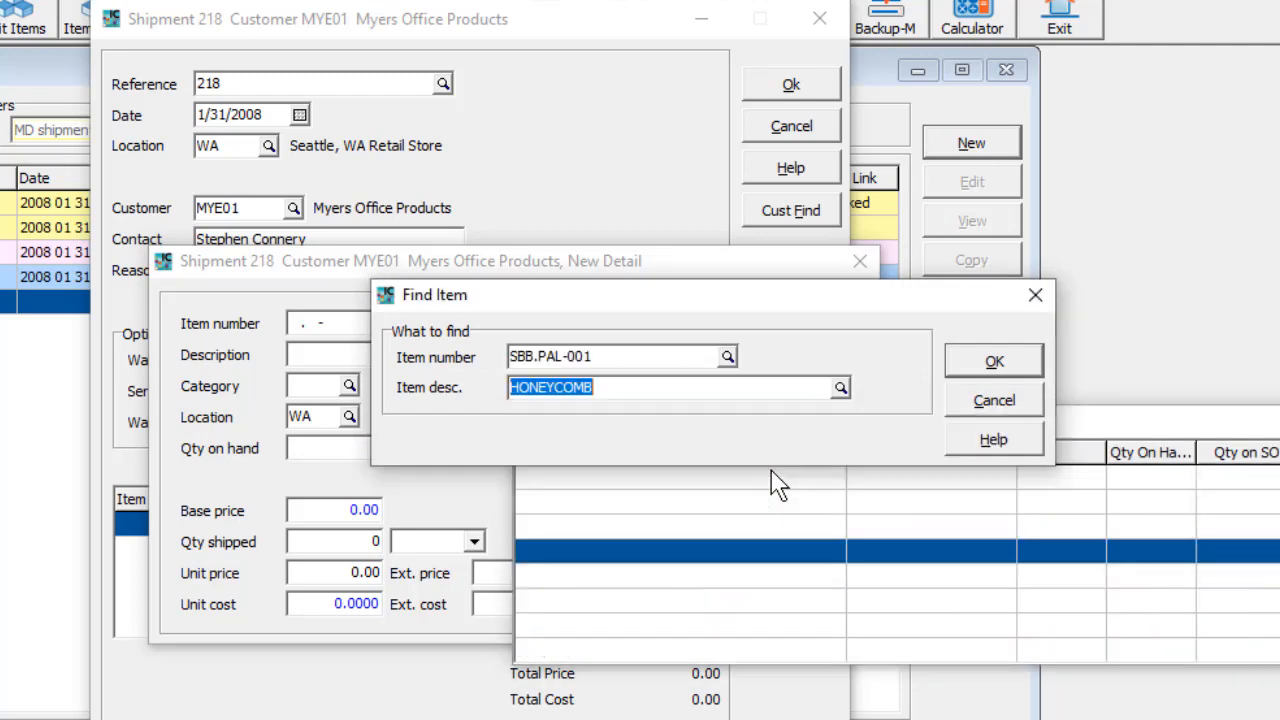
pyautogui.click(984, 374)
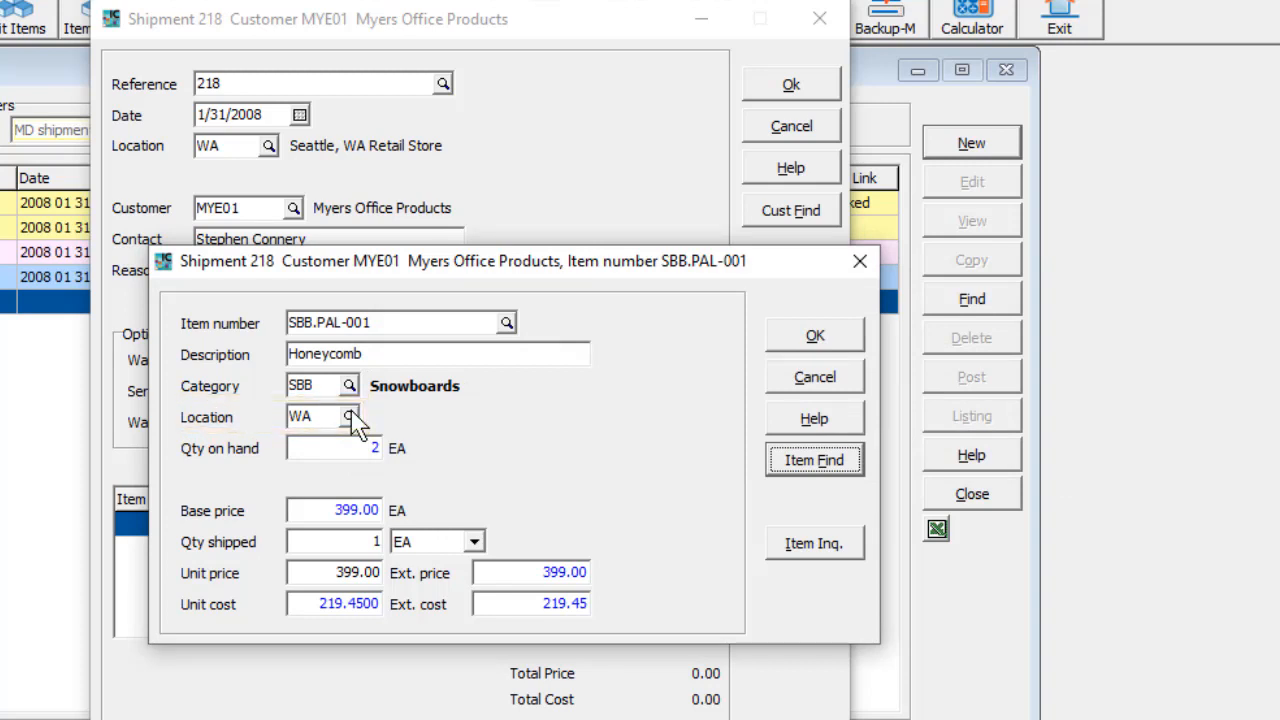
# Set the quantity shipped for the Honeycomb detail line to 2
pyautogui.moveTo(369, 540); pyautogui.dragTo(413, 565)
pyautogui.write('2')
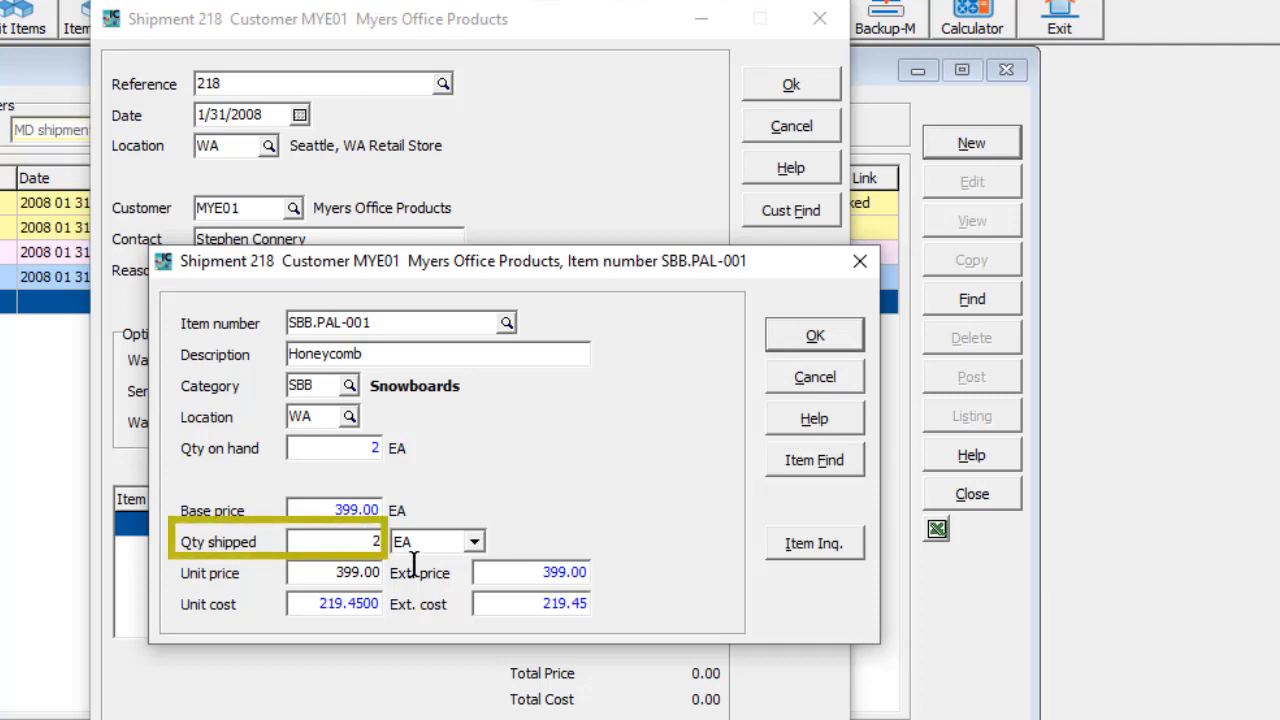
pyautogui.press('Tab')
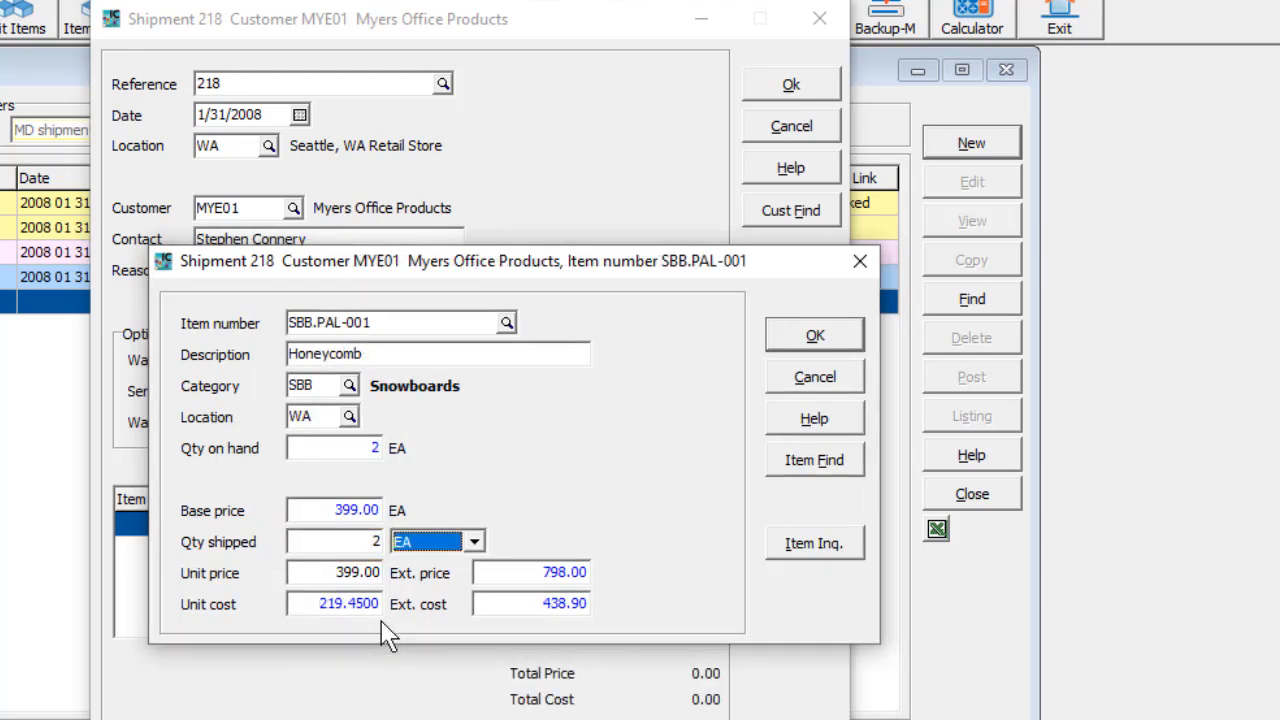
# Examine the Honeycomb item's profile in the item inquiry and return to the detail line
pyautogui.click(790, 550)
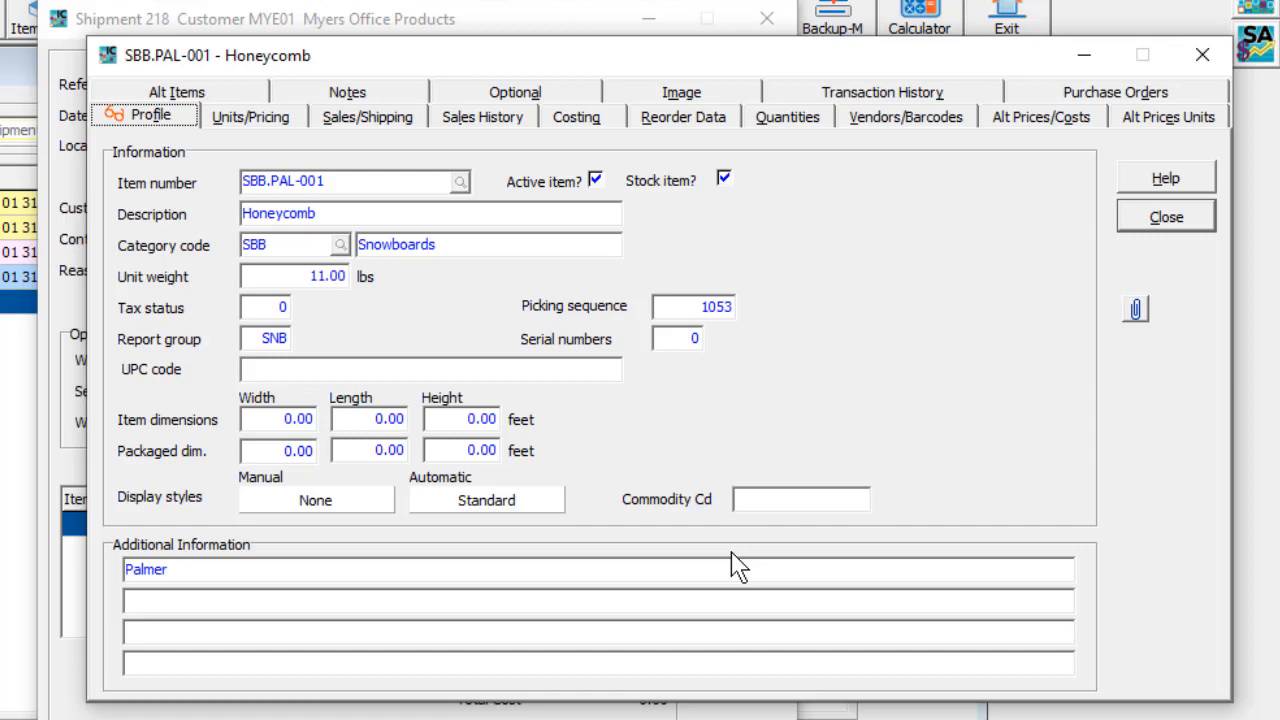
pyautogui.press('Escape')
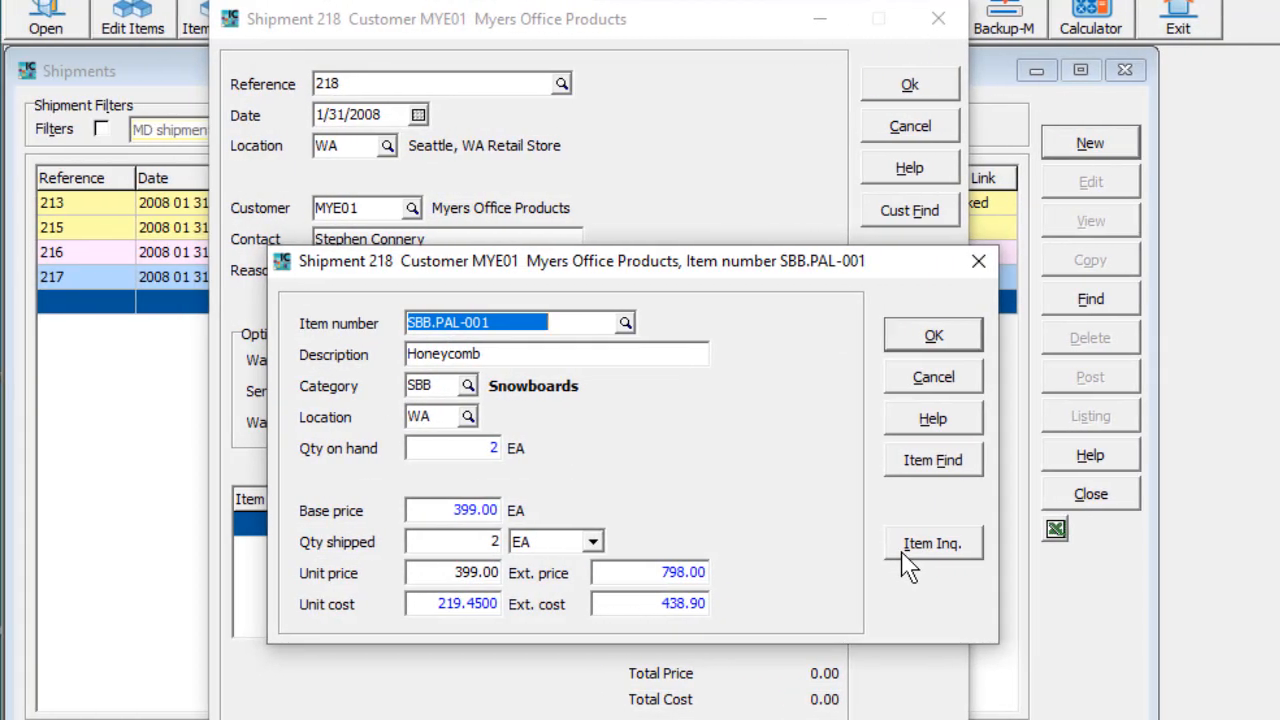
# Save the Honeycomb detail line, dismiss the blank new detail, and save shipment 218
pyautogui.click(922, 342)
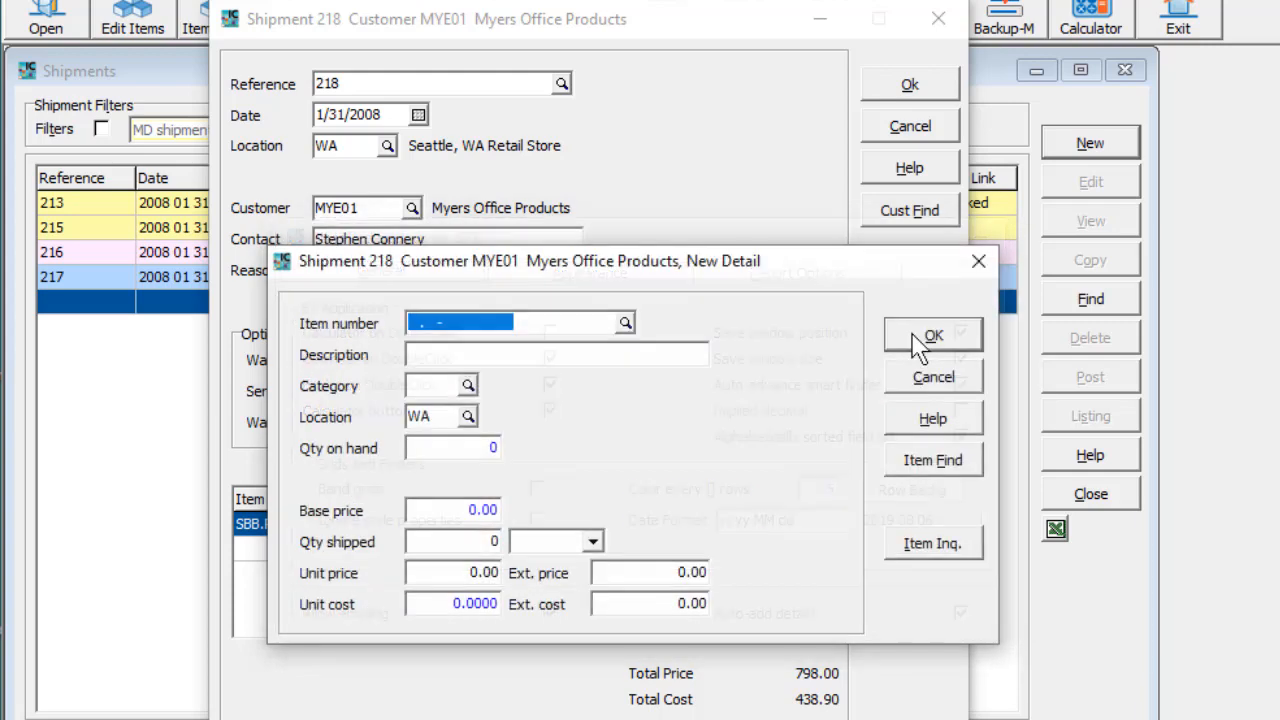
pyautogui.click(902, 390)
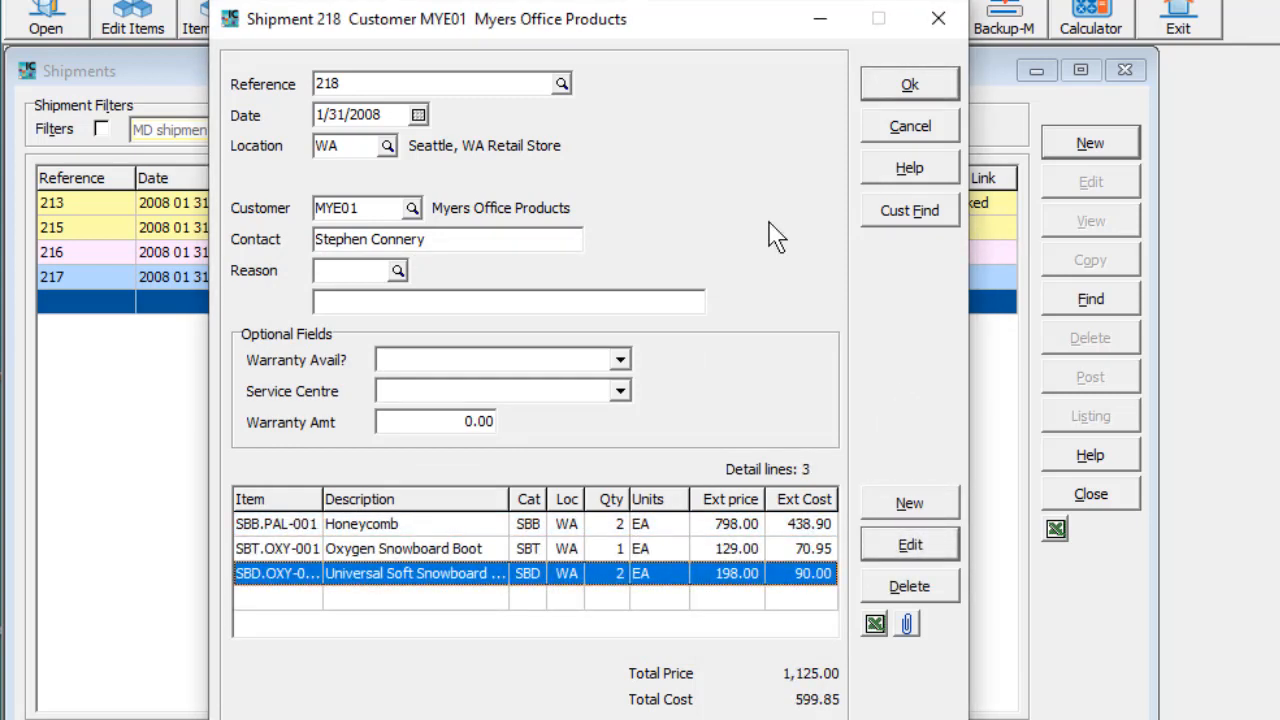
pyautogui.click(875, 95)
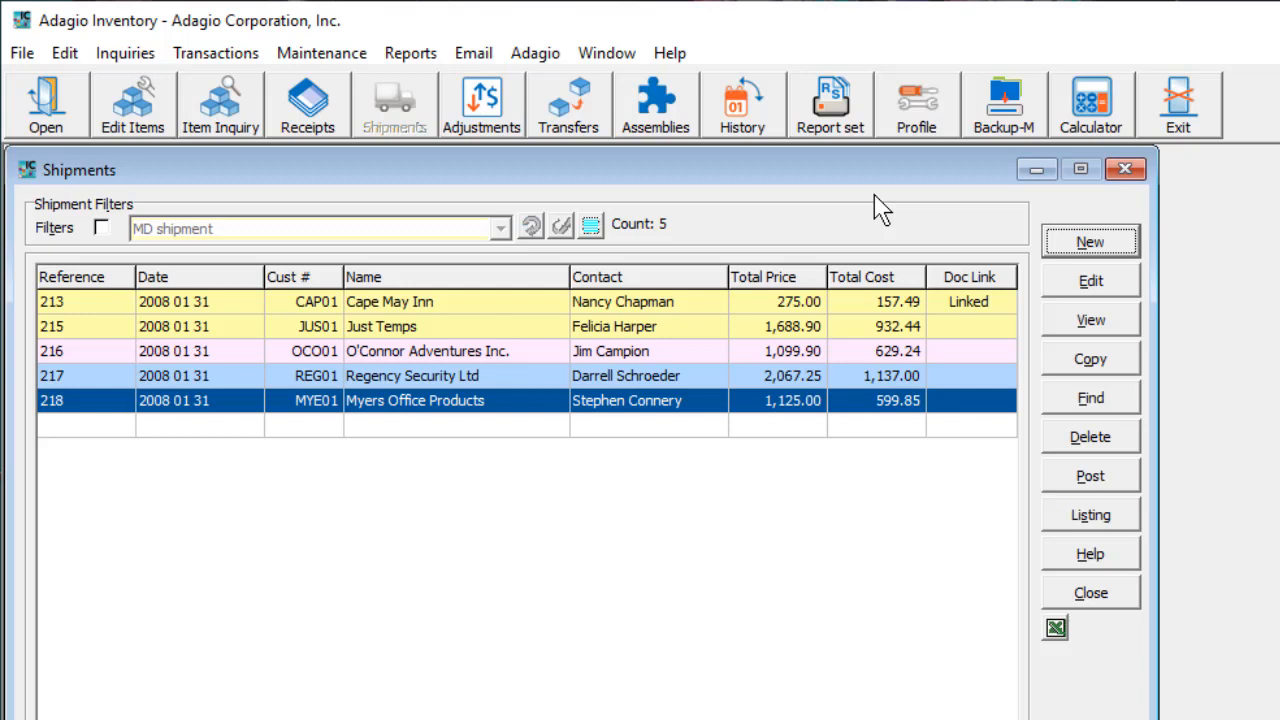
# Select shipments 218 and 213 together and post both
pyautogui.click(702, 407)
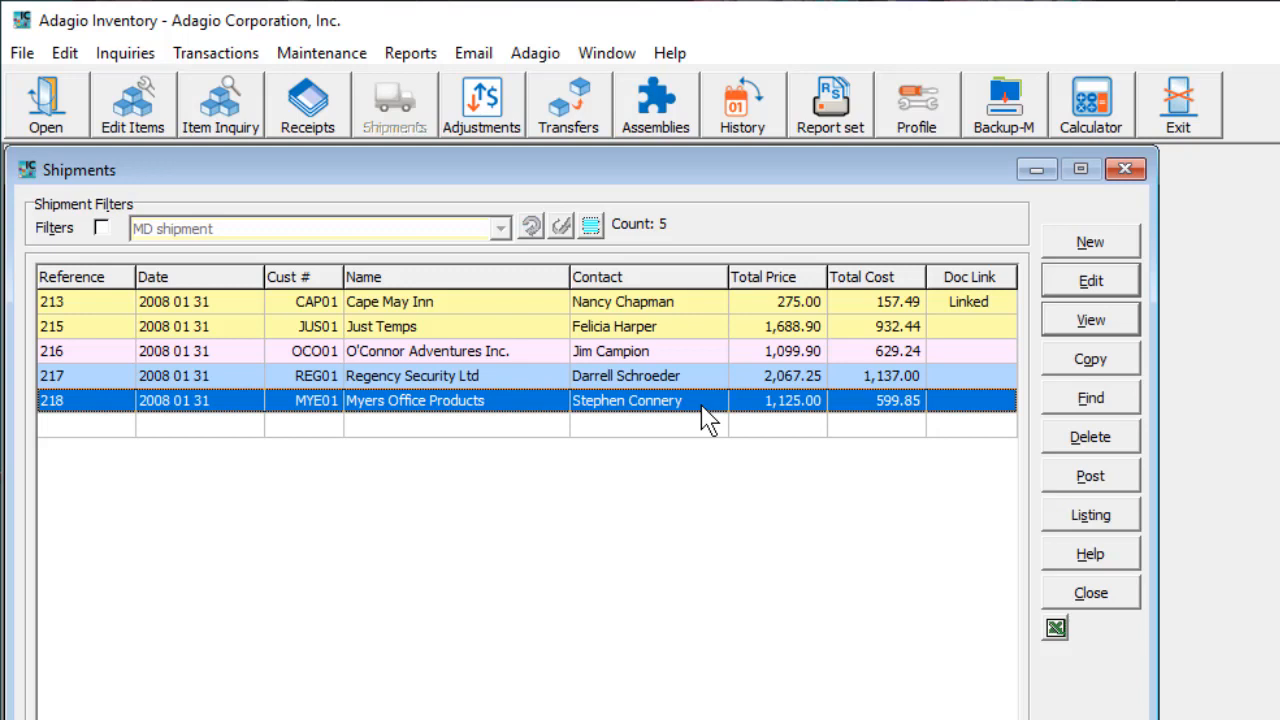
pyautogui.keyDown('ctrl'); pyautogui.click(715, 310); pyautogui.keyUp('ctrl')
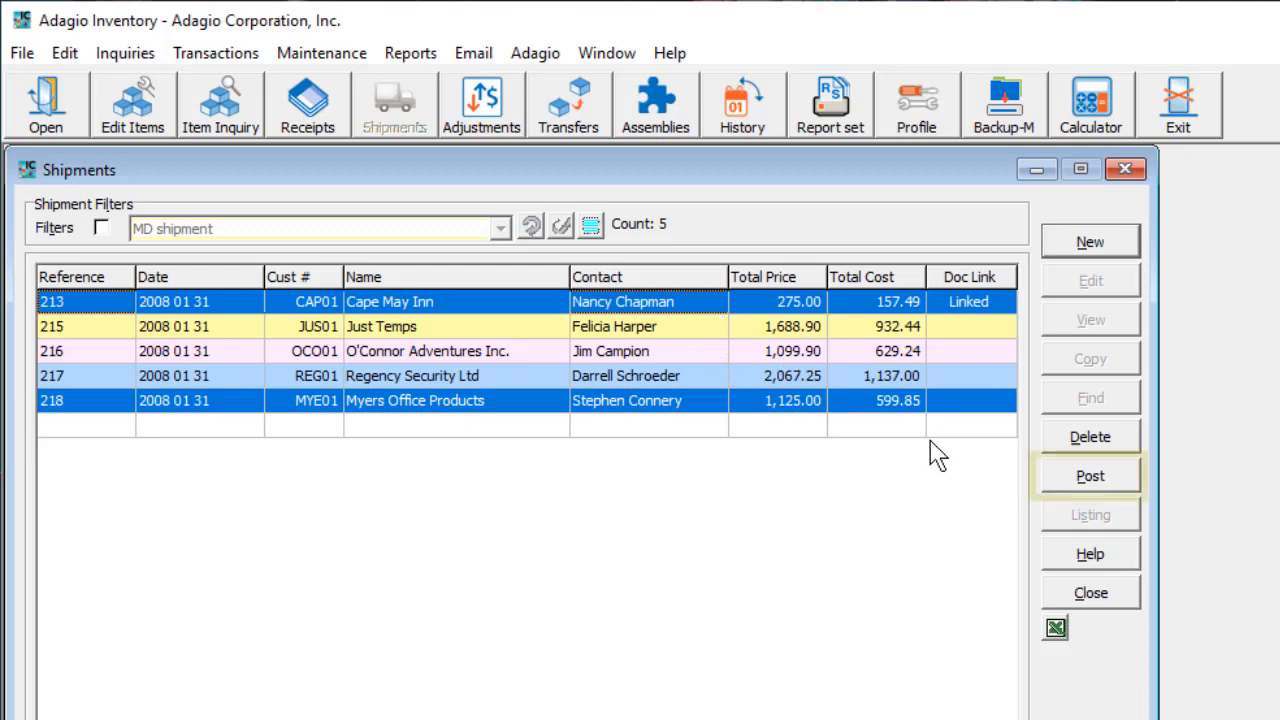
pyautogui.click(1060, 482)
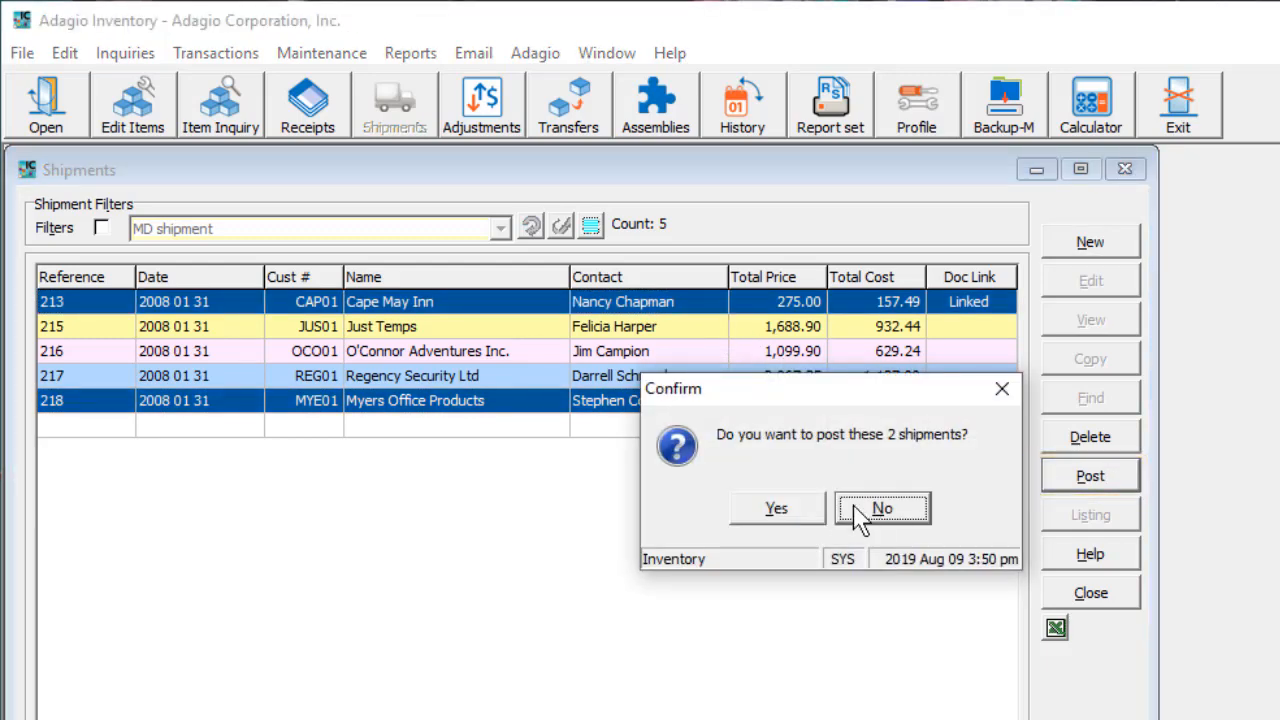
pyautogui.click(821, 514)
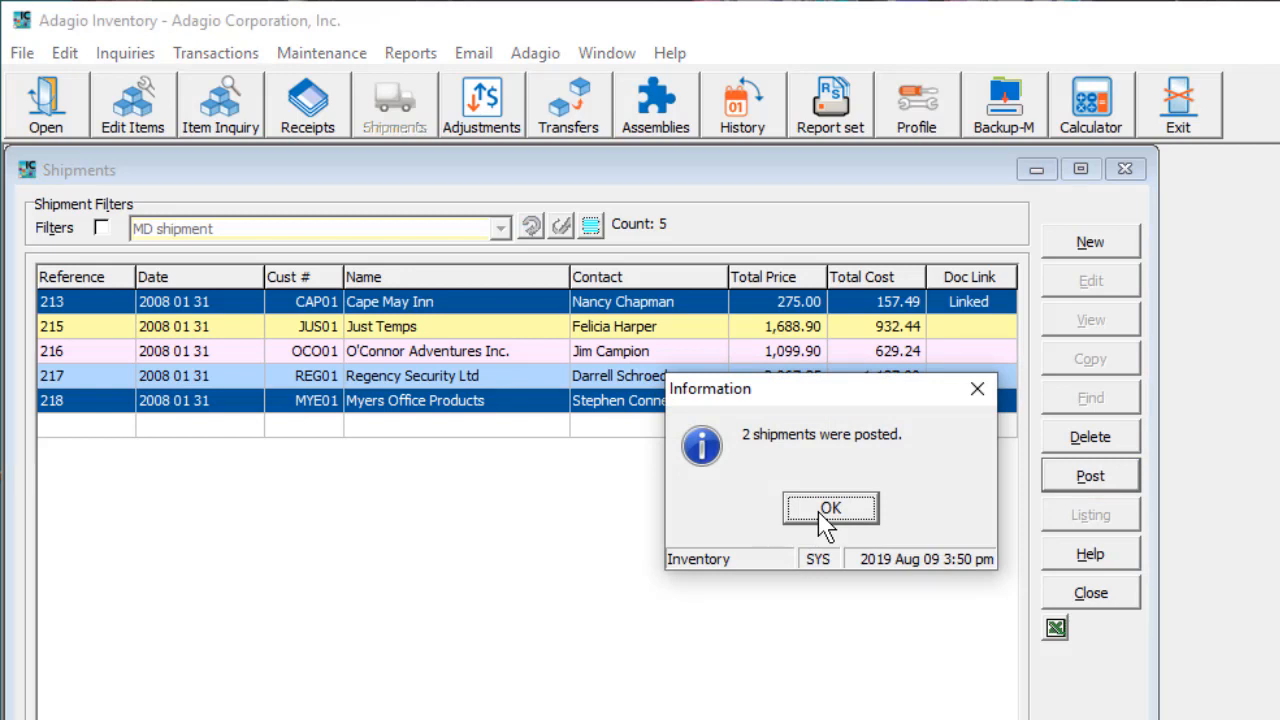
pyautogui.click(818, 511)
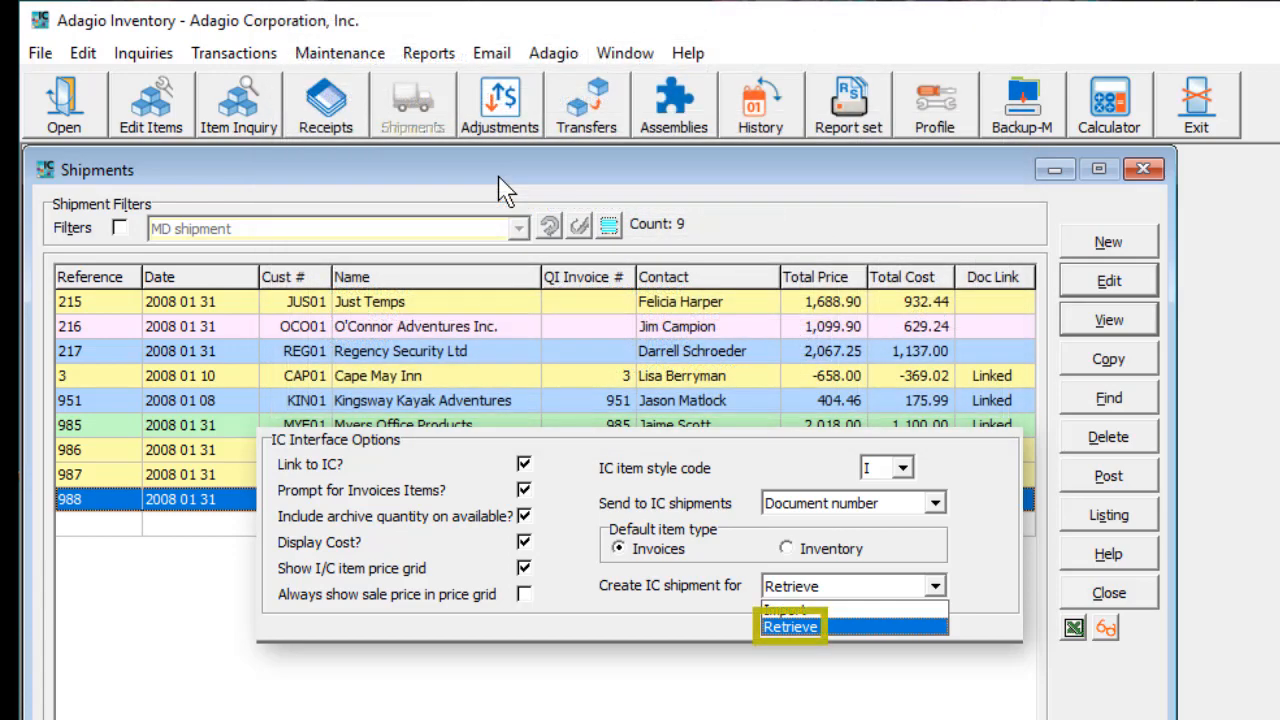
# Open the Retrieve Shipments function for retrieving shipments from Adagio Invoices
pyautogui.click(360, 62)
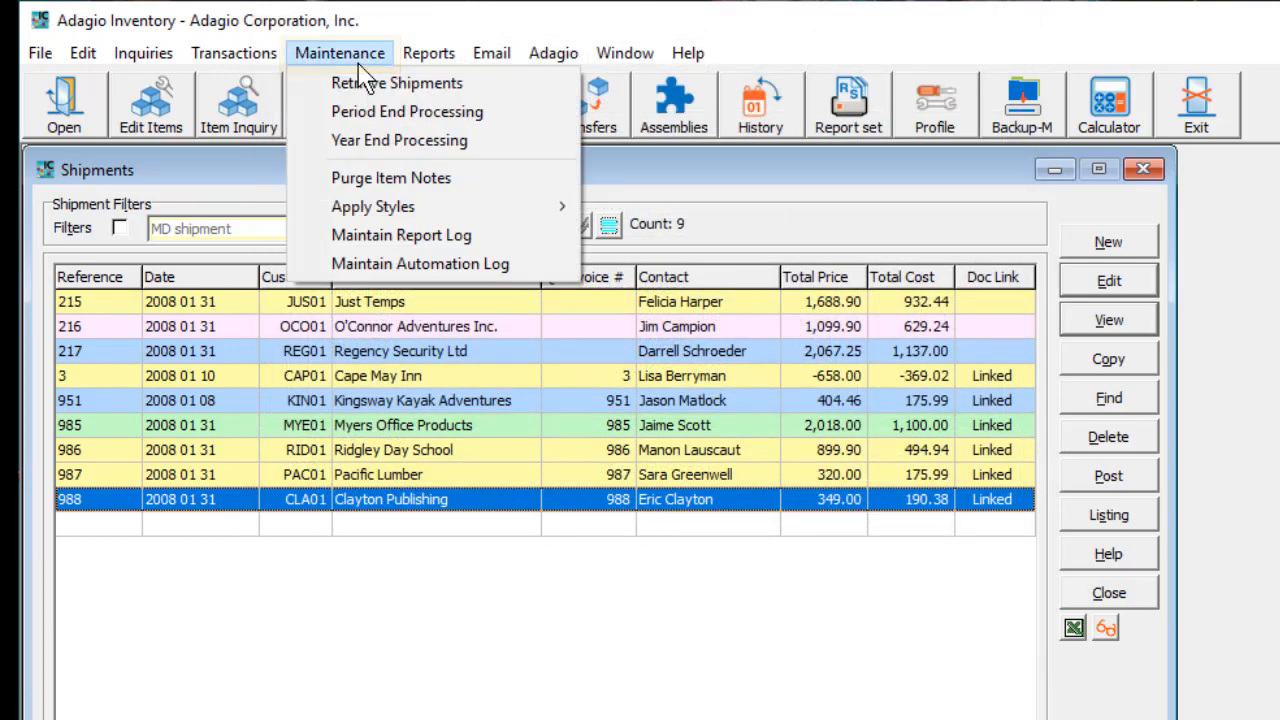
pyautogui.click(340, 86)
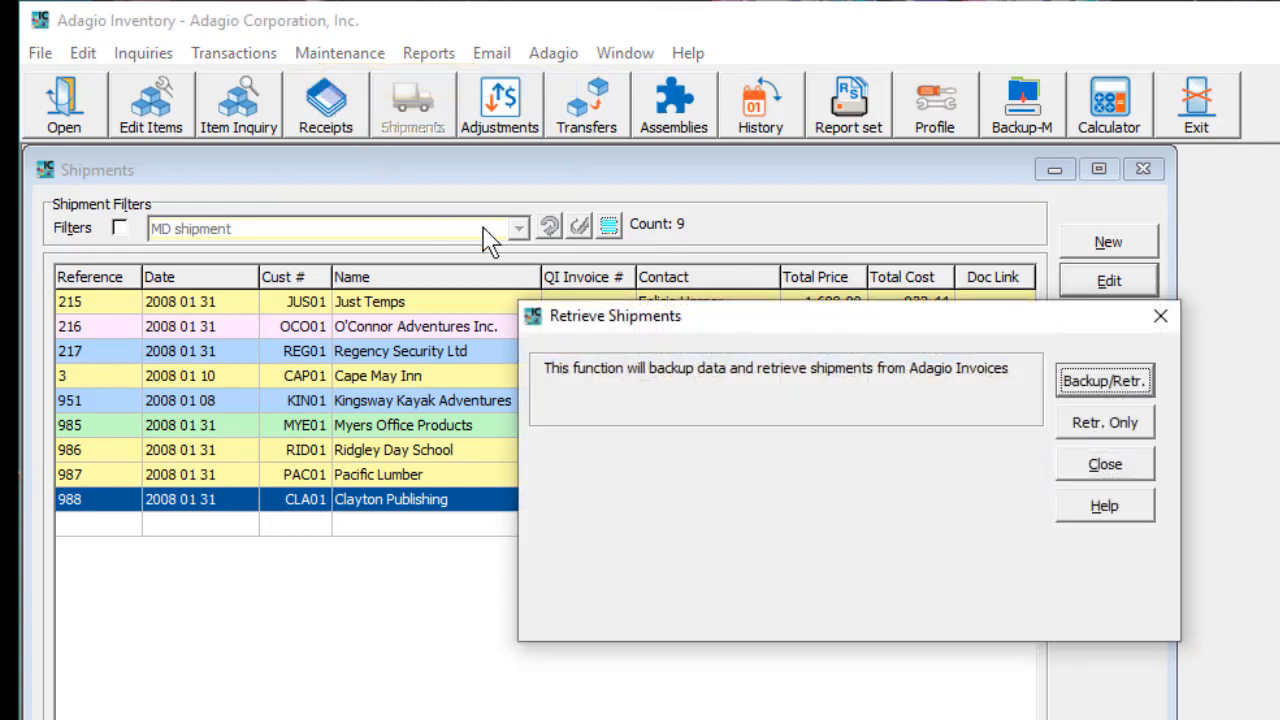